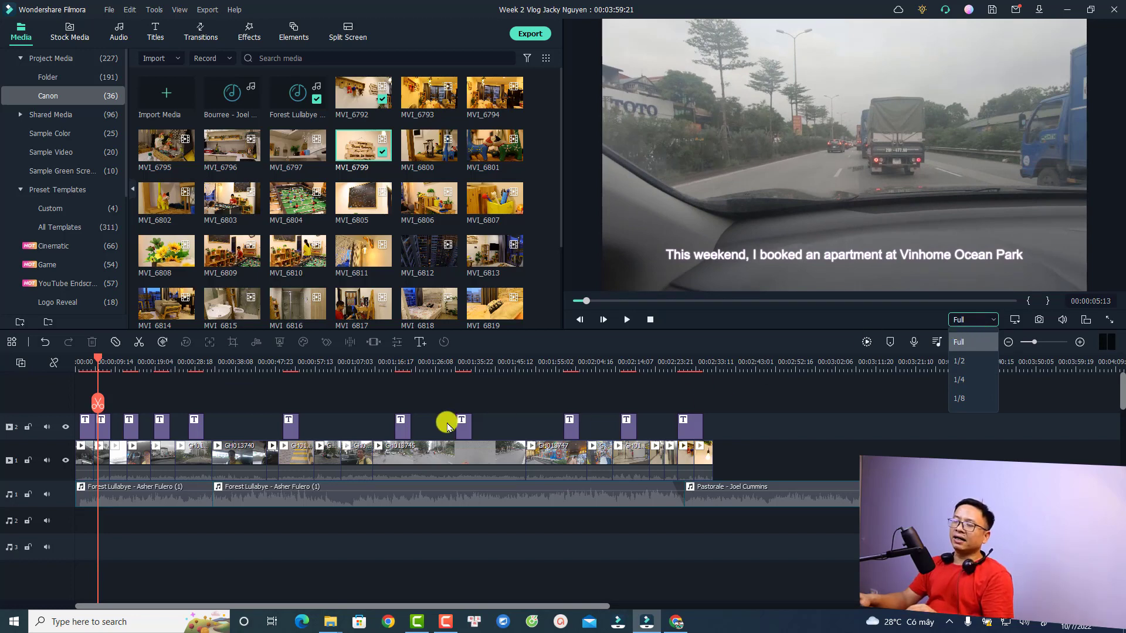
Set the preview playback quality to 1/2 and play a short part of the timeline.
click(963, 362)
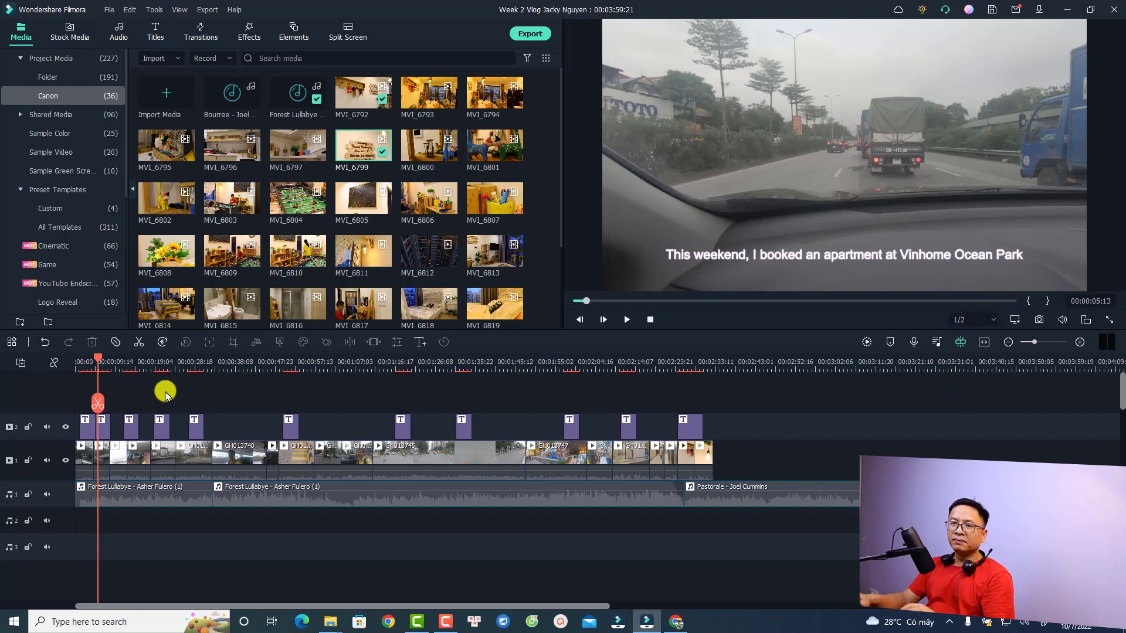
key(space)
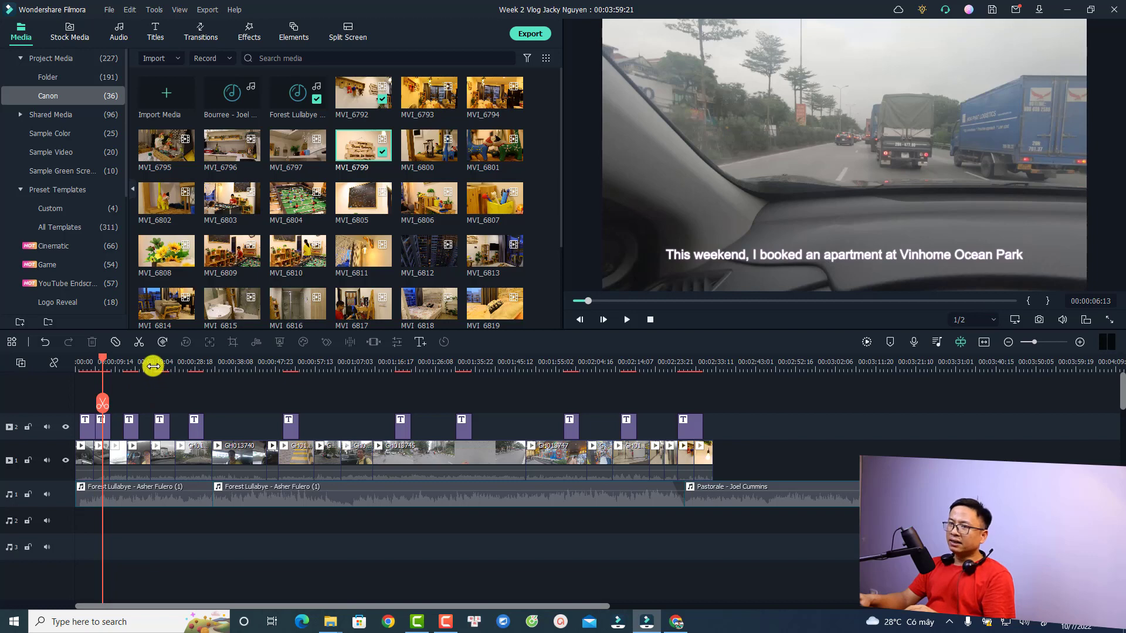
Render the timeline preview for smooth playback and cancel the render partway through.
drag(153, 367, 231, 367)
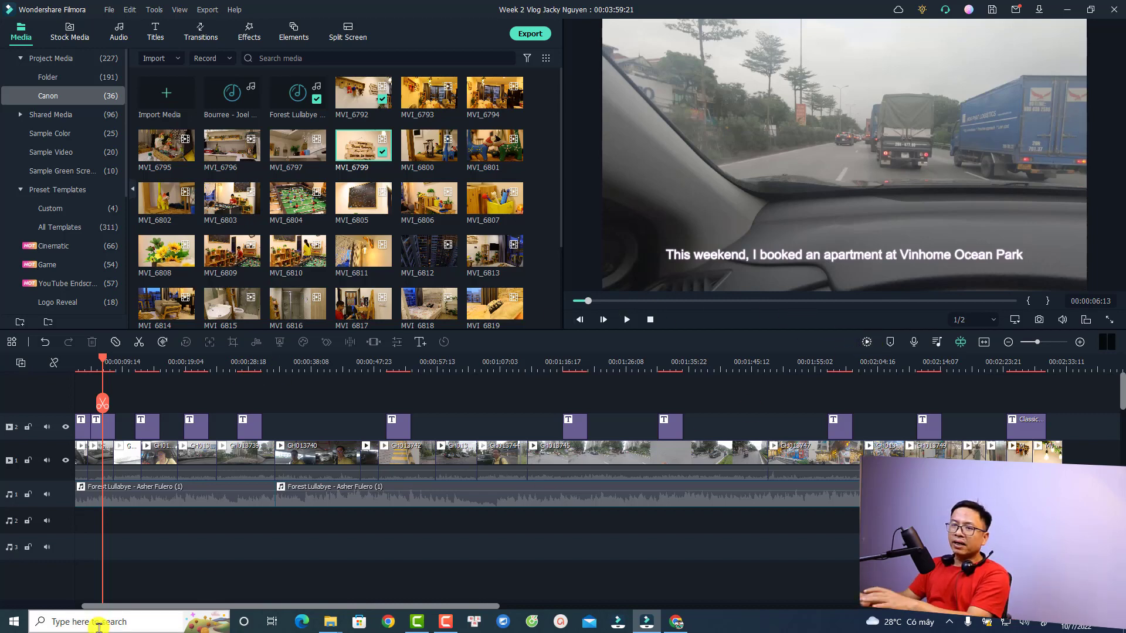
key(space)
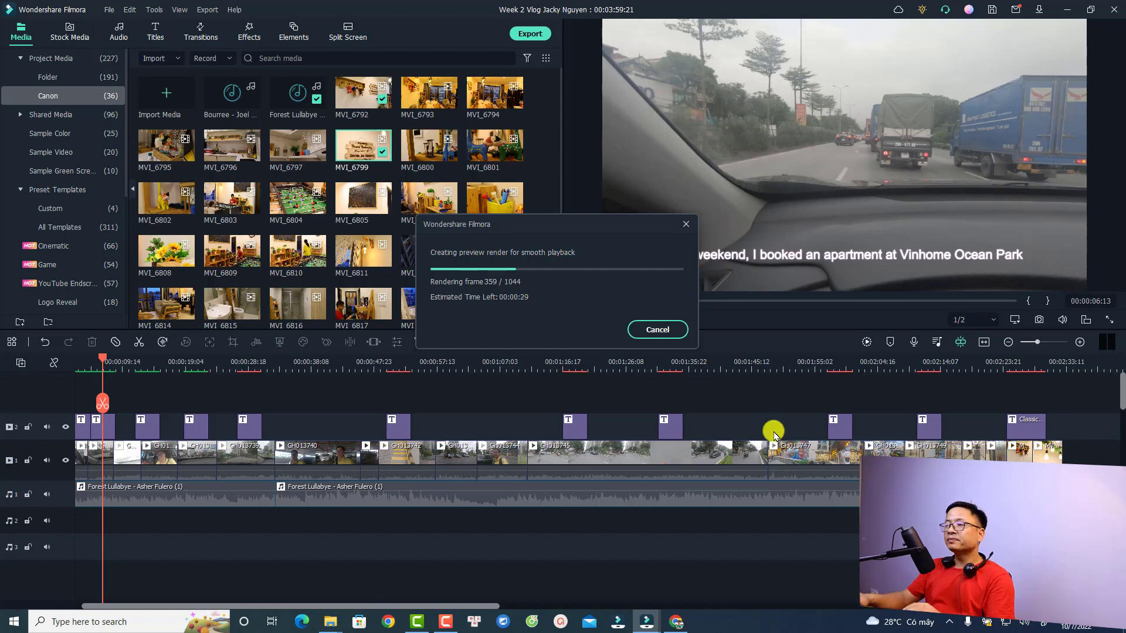
click(657, 327)
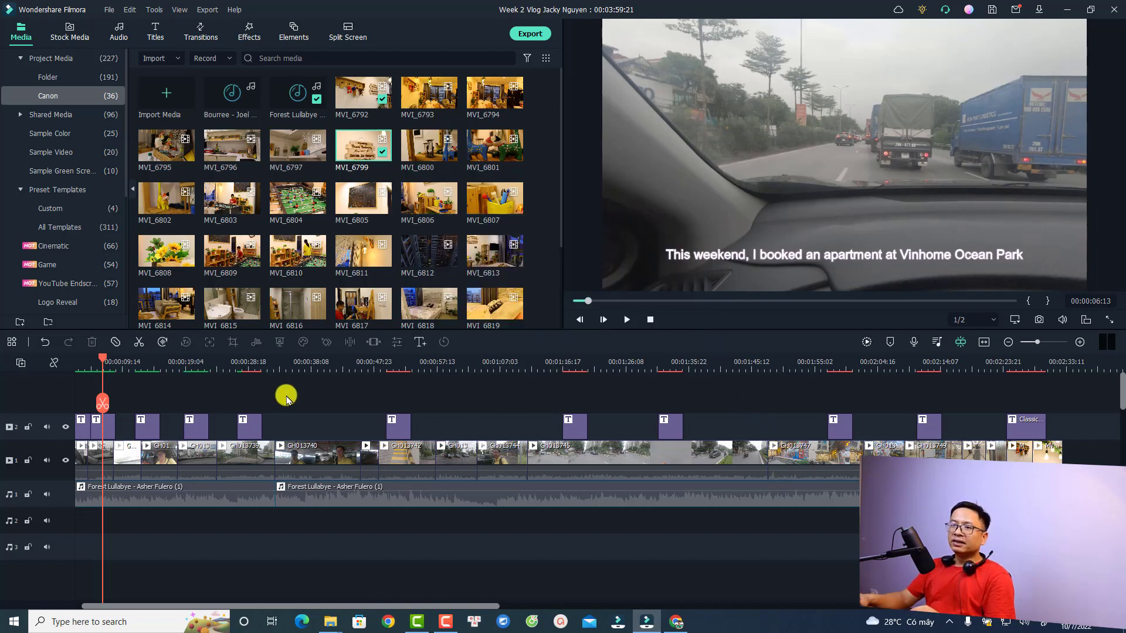
Play the first few seconds of the timeline from the beginning to check the rendered section.
drag(233, 366, 196, 369)
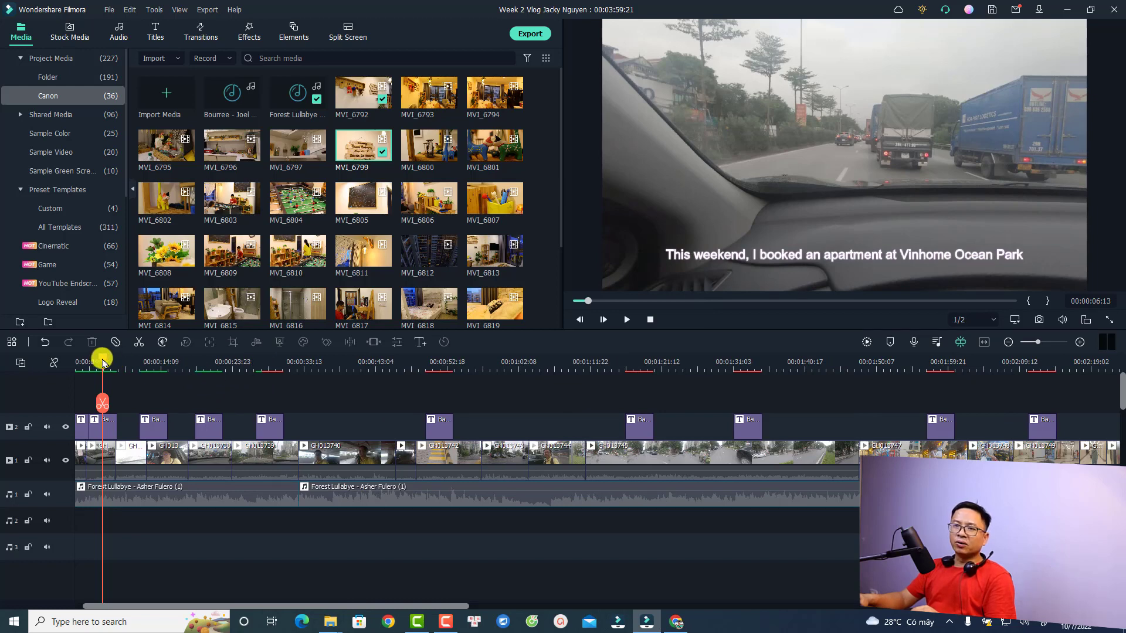
drag(103, 361, 37, 369)
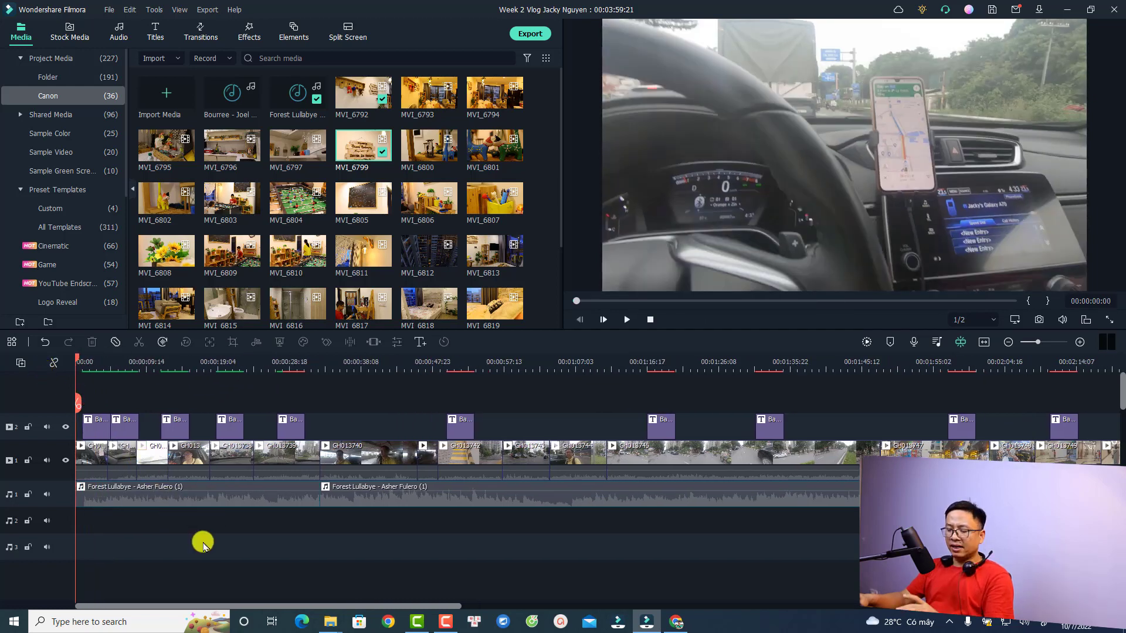
key(space)
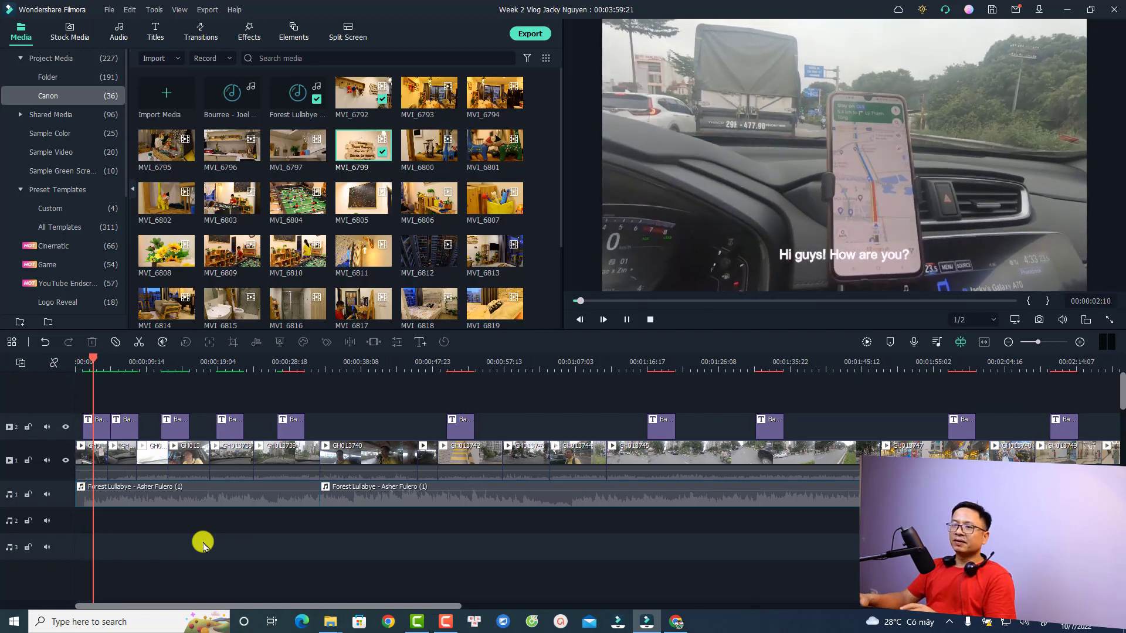
key(space)
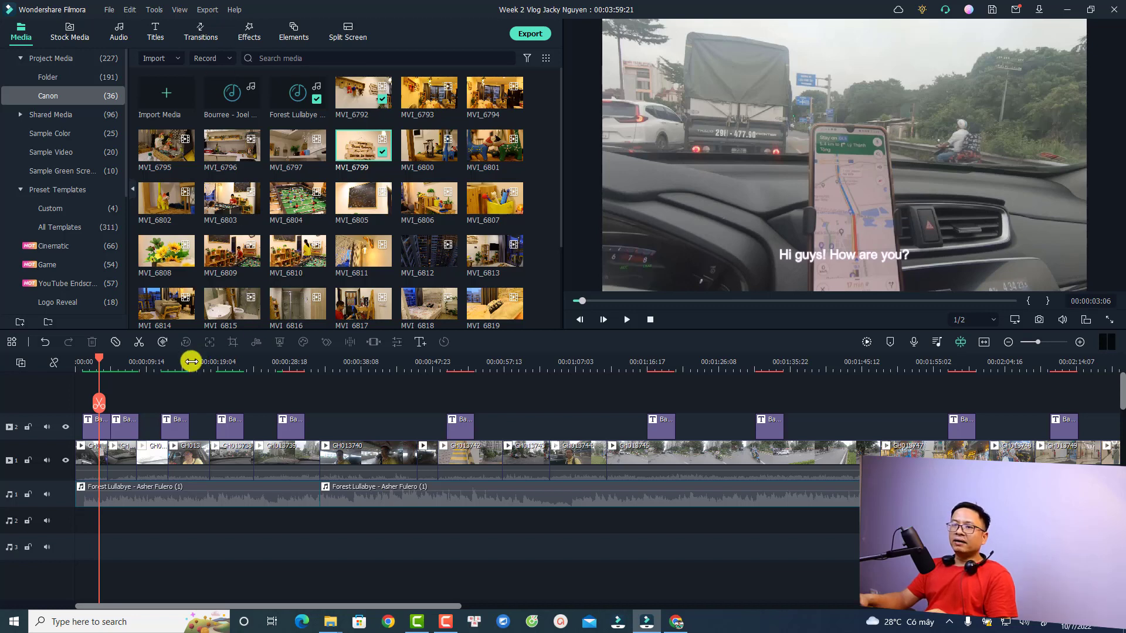
Save the project and close it.
key(ctrl+s)
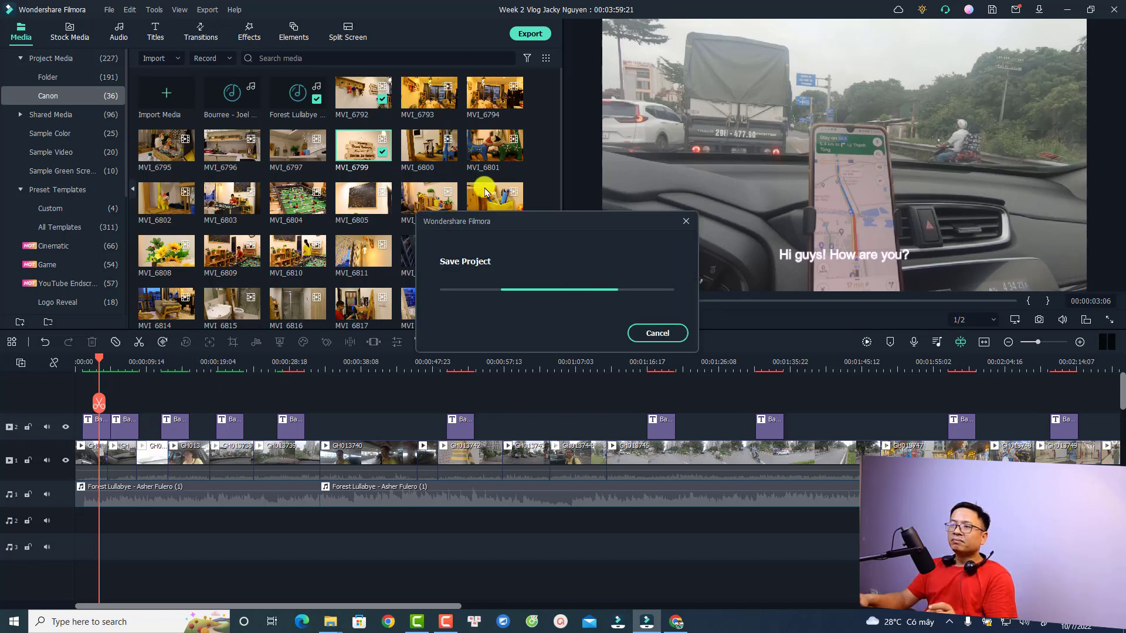
click(1116, 9)
click(1059, 8)
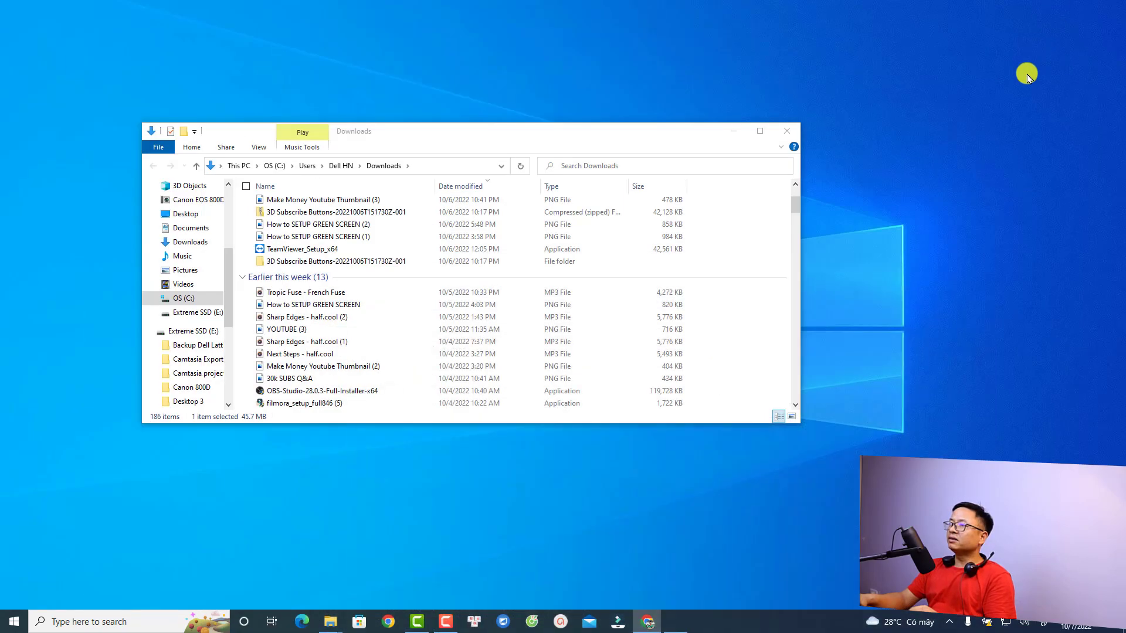
Minimize the Downloads window and reopen the Week 2 Vlog project from the local projects.
click(238, 130)
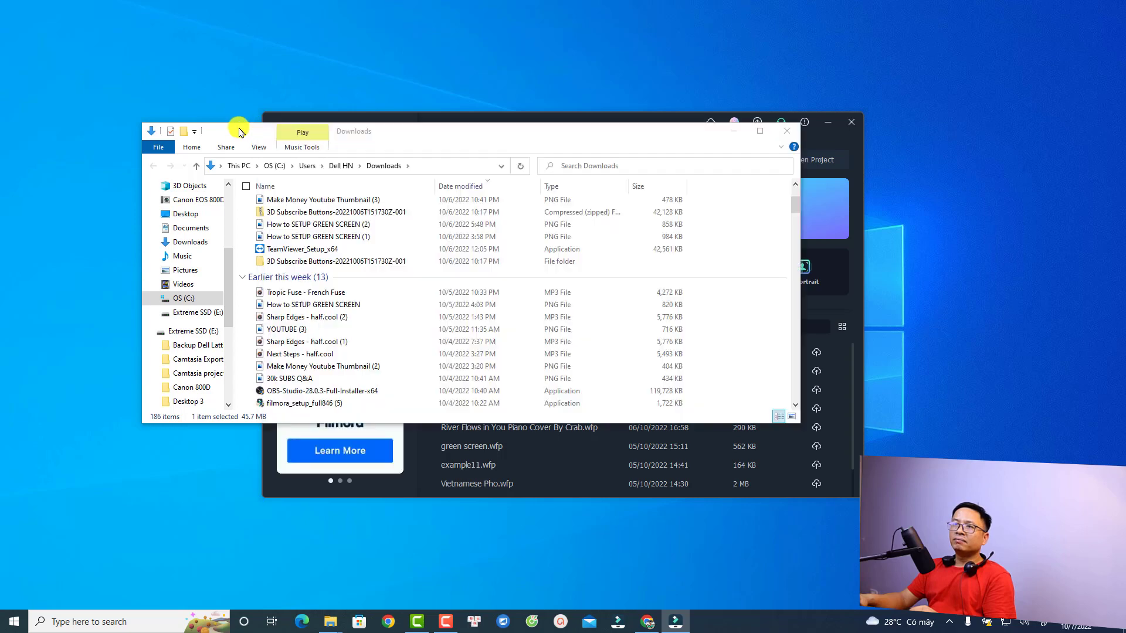
click(732, 130)
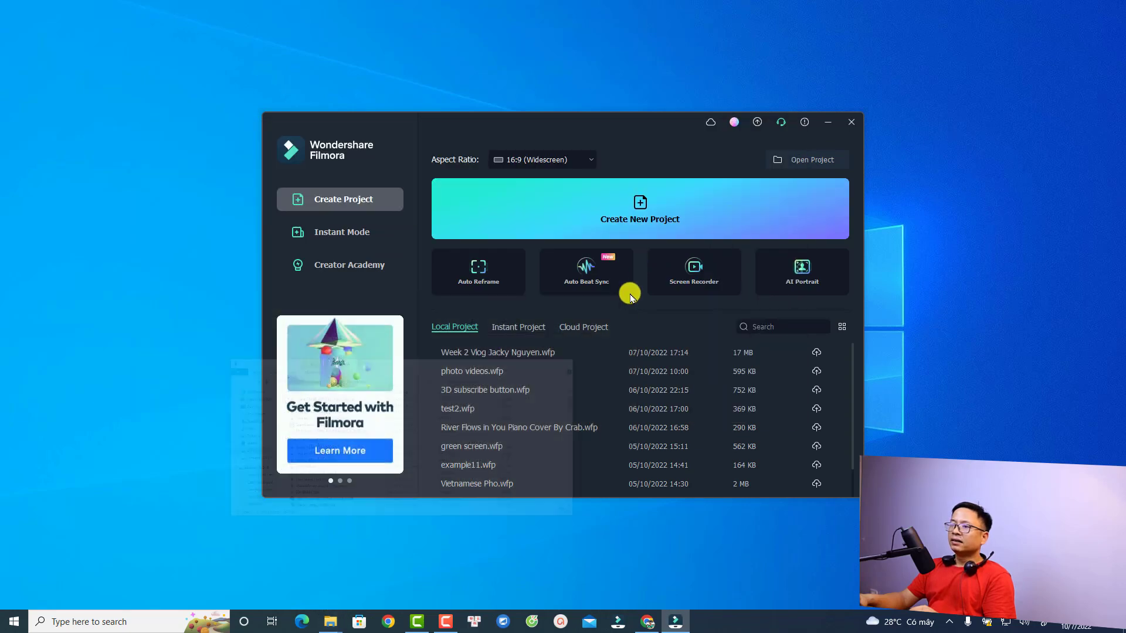
double_click(476, 350)
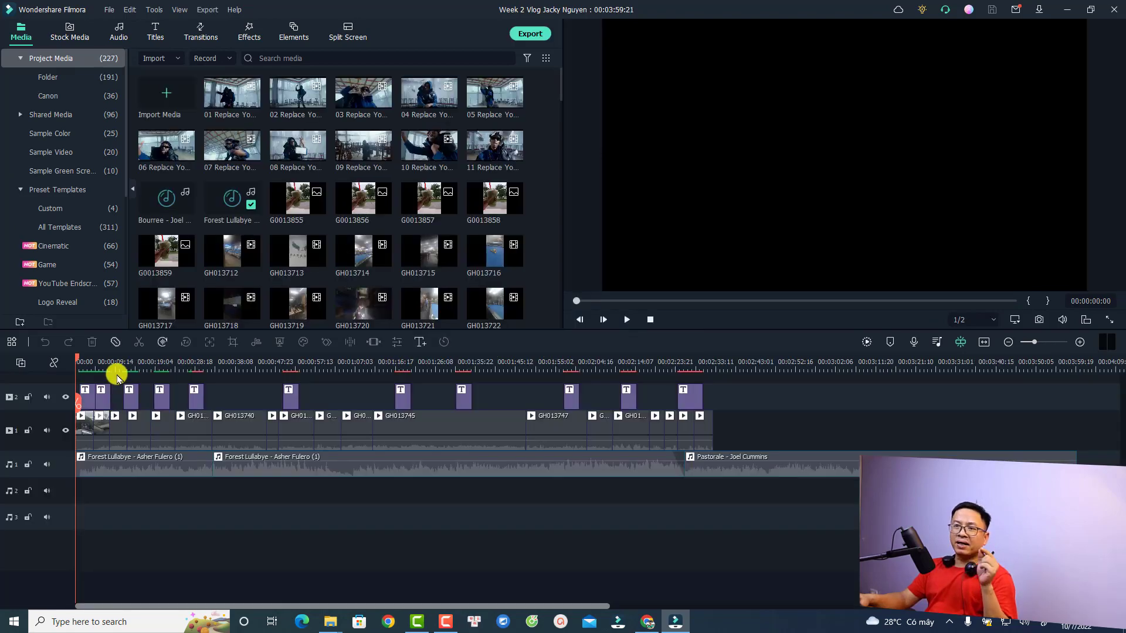
scroll(176, 367, up, 3)
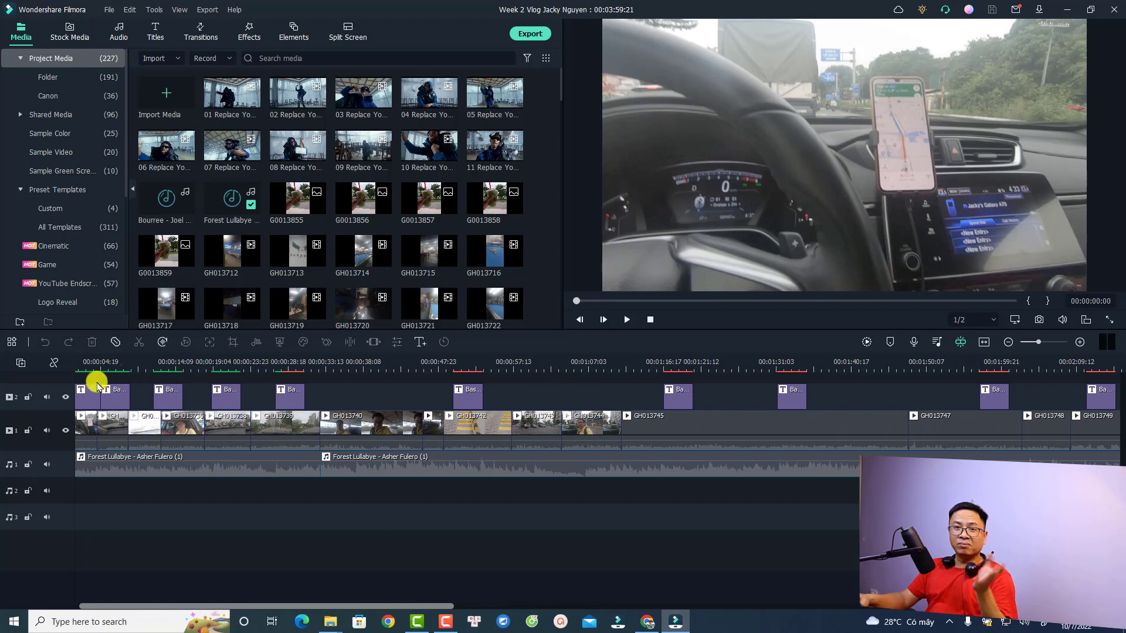
In the Performance preferences, enable automatic deletion of render files when a project file is closed.
click(109, 9)
click(138, 244)
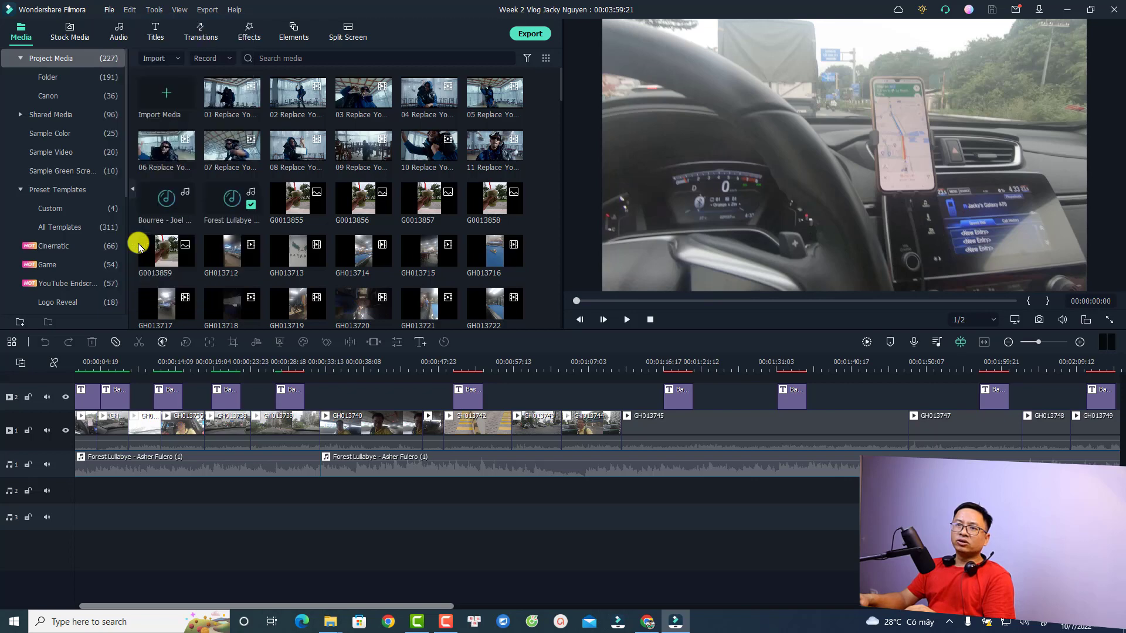
click(520, 132)
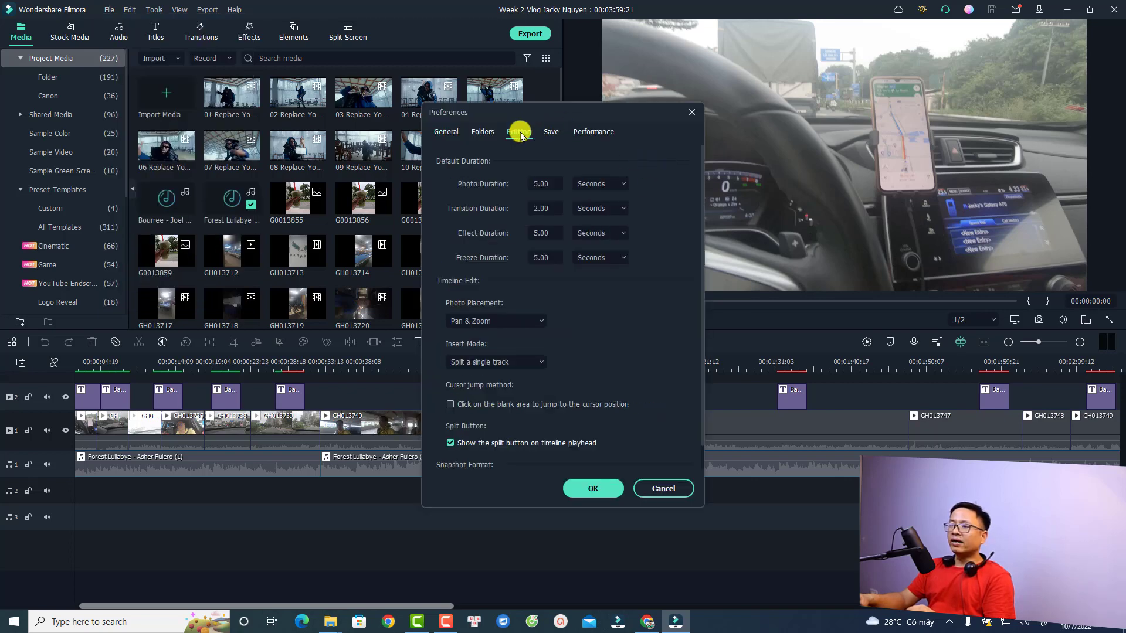
click(594, 131)
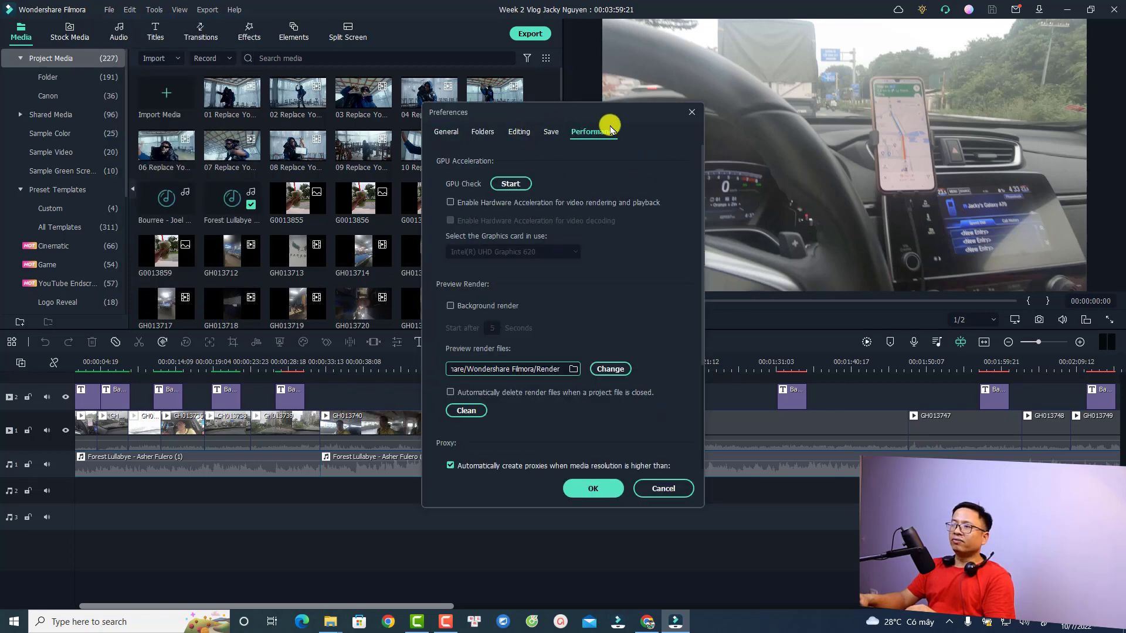
scroll(475, 381, down, 2)
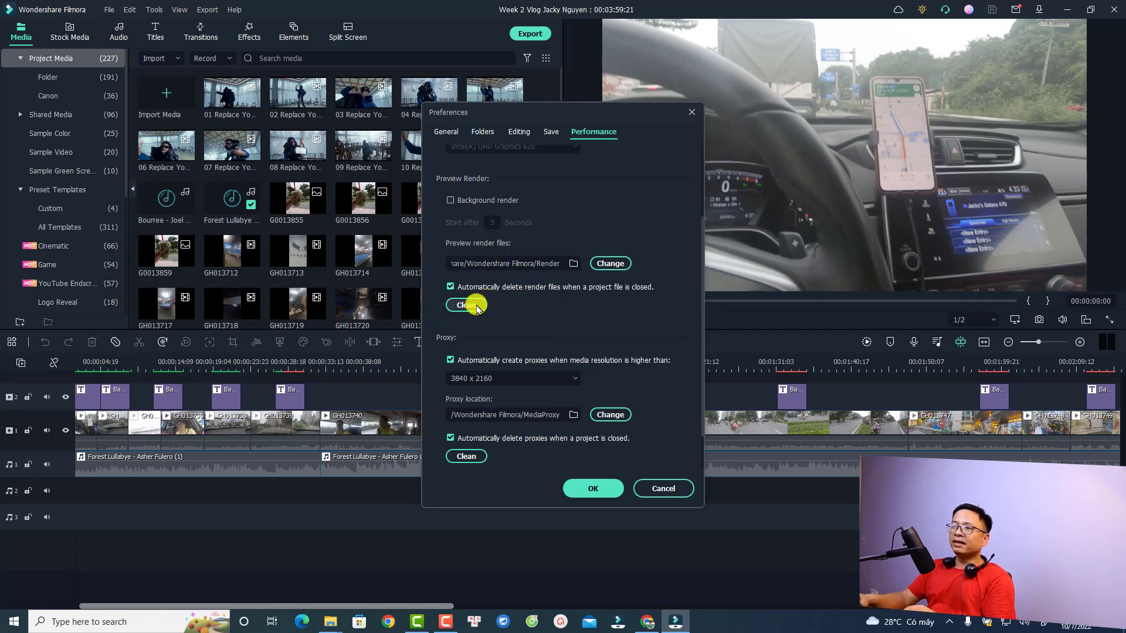
click(584, 488)
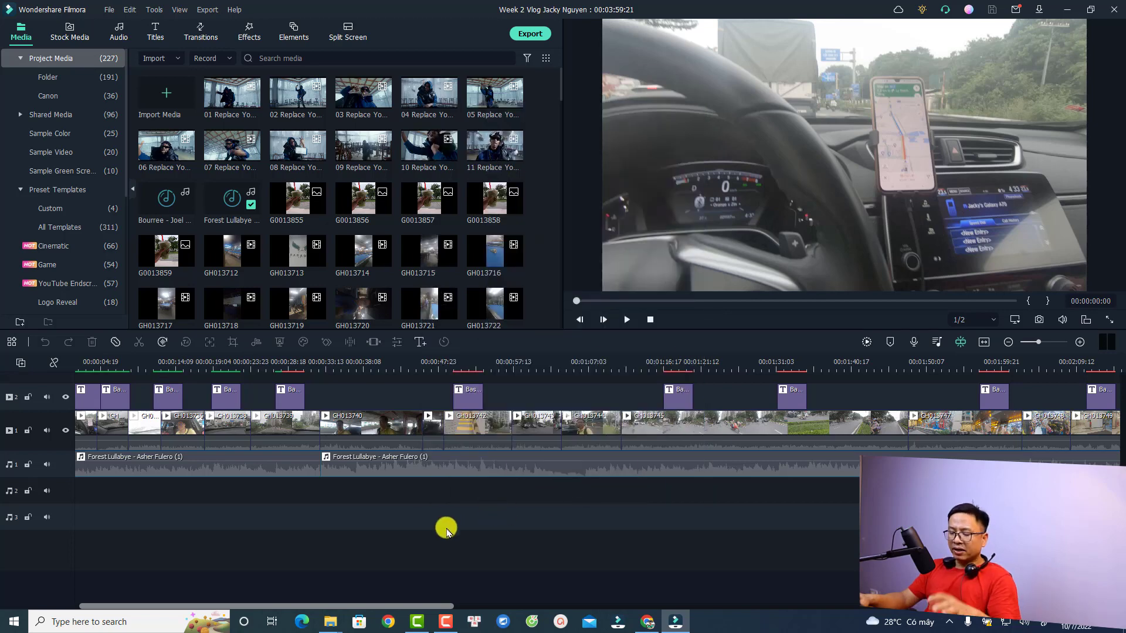
Close and reopen the Week 2 Vlog project to examine the render status of its timeline.
click(1113, 9)
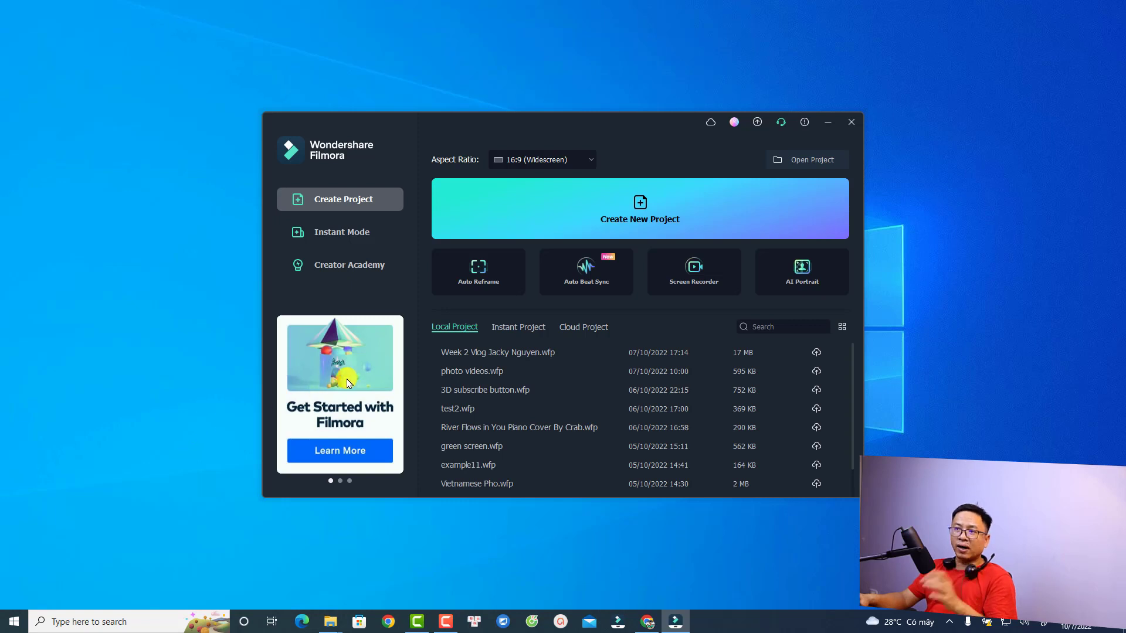
click(458, 354)
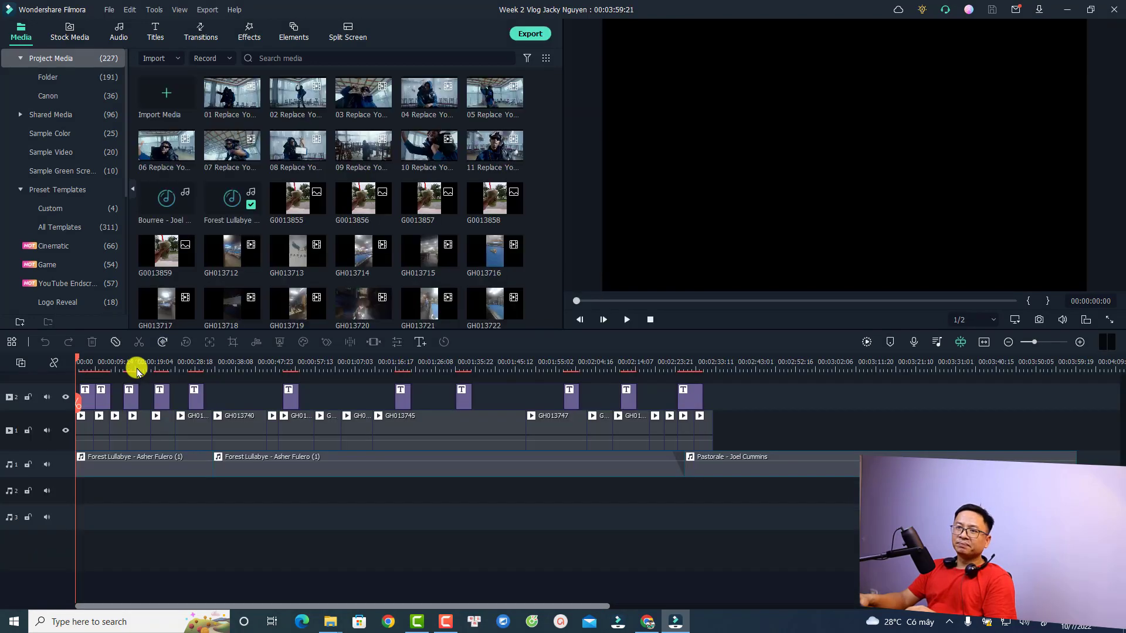
click(101, 366)
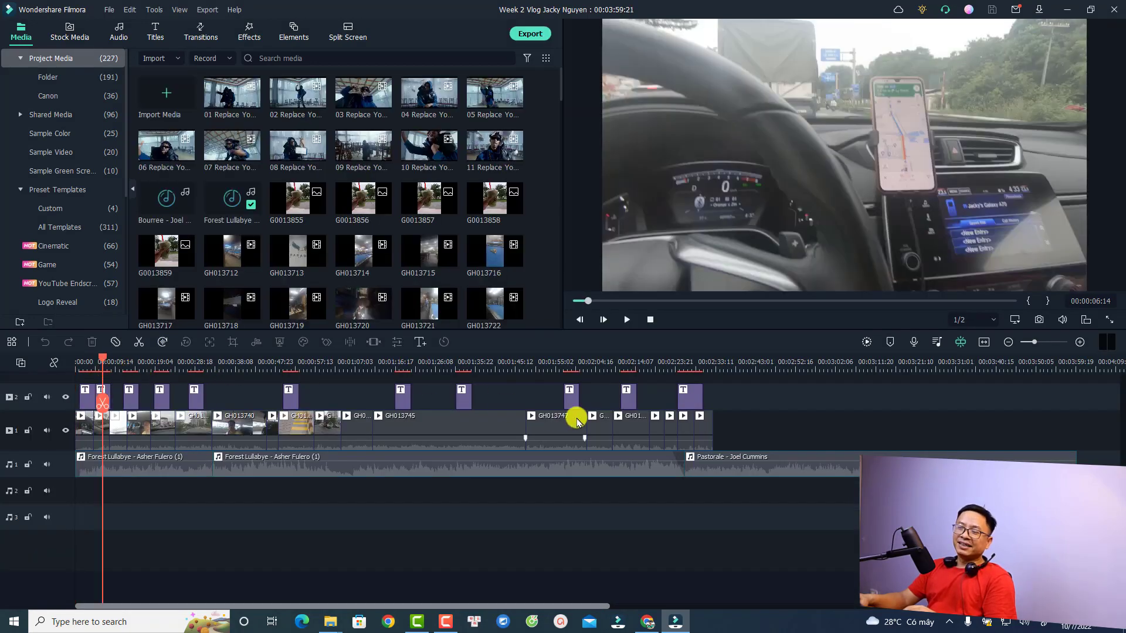
scroll(583, 419, down, 1)
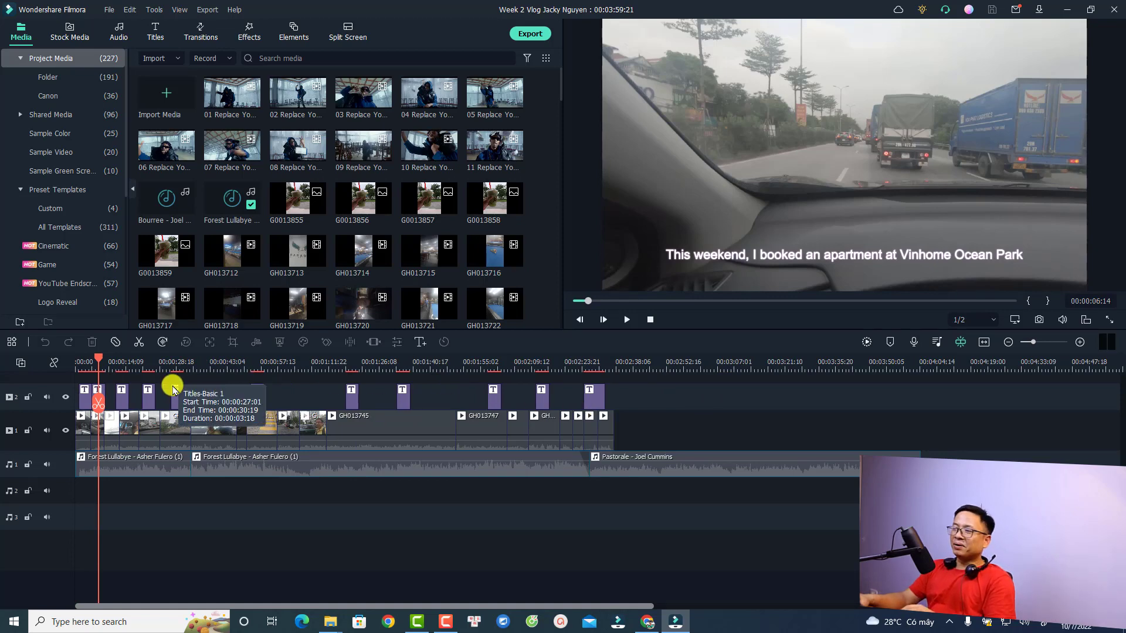
In the Performance preferences, turn off automatic deletion of render files on project close and clean out all existing render files.
click(111, 10)
click(143, 245)
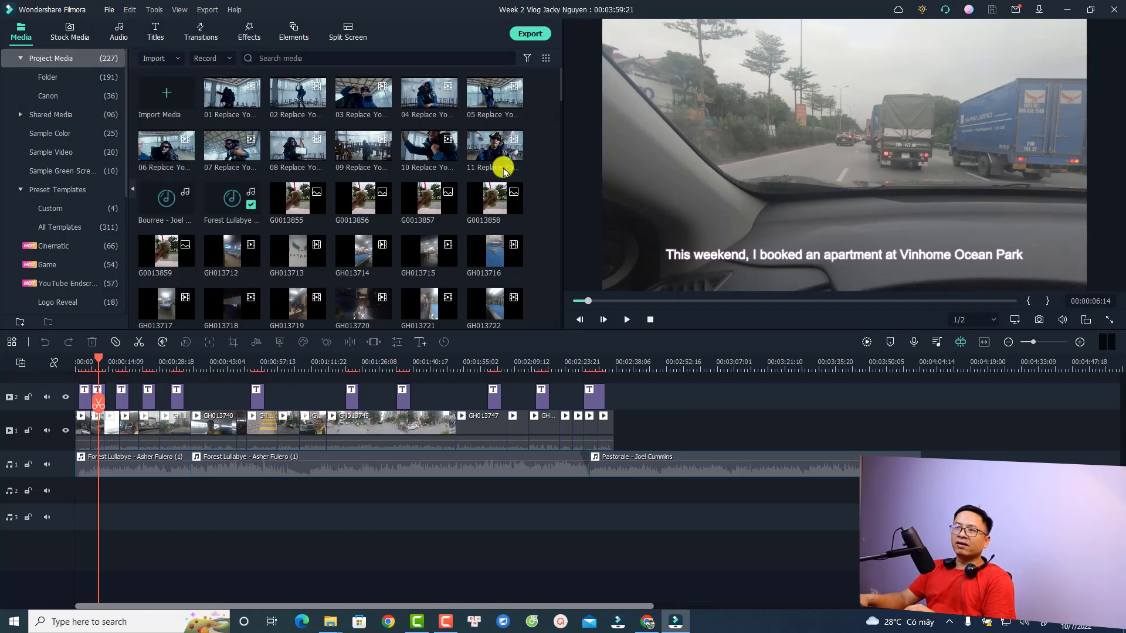
click(579, 134)
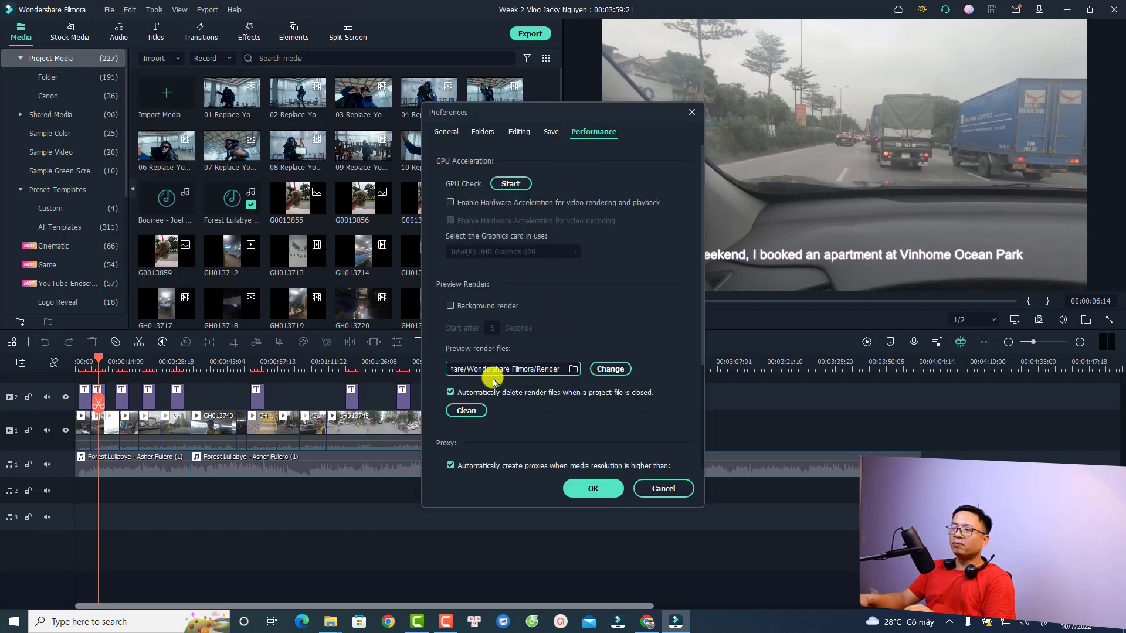
click(451, 394)
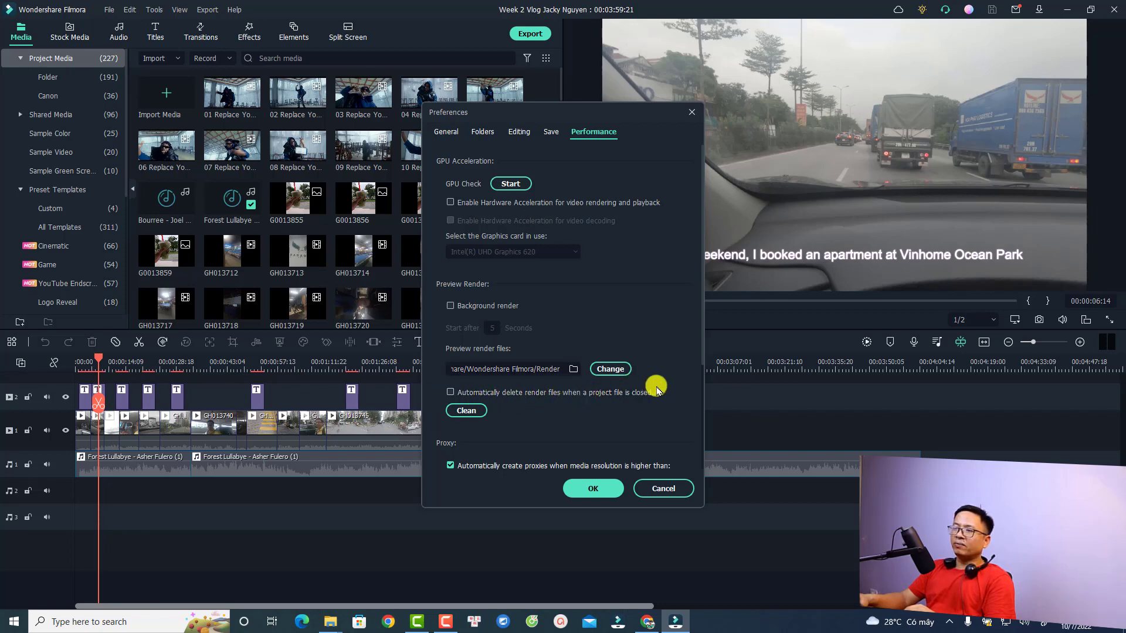
click(467, 411)
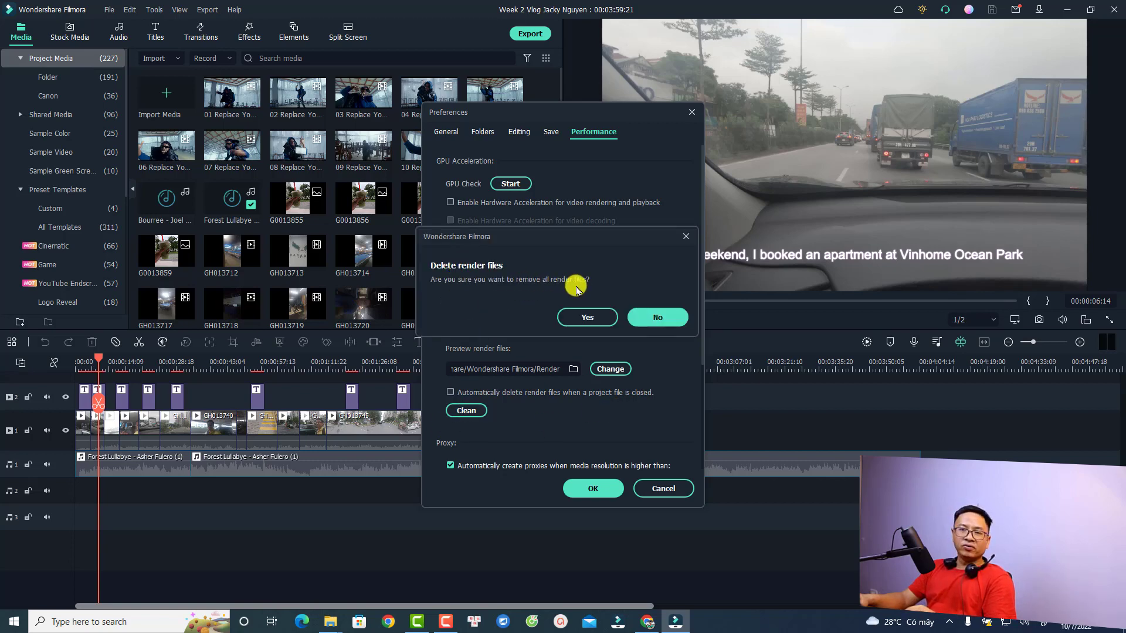
click(585, 317)
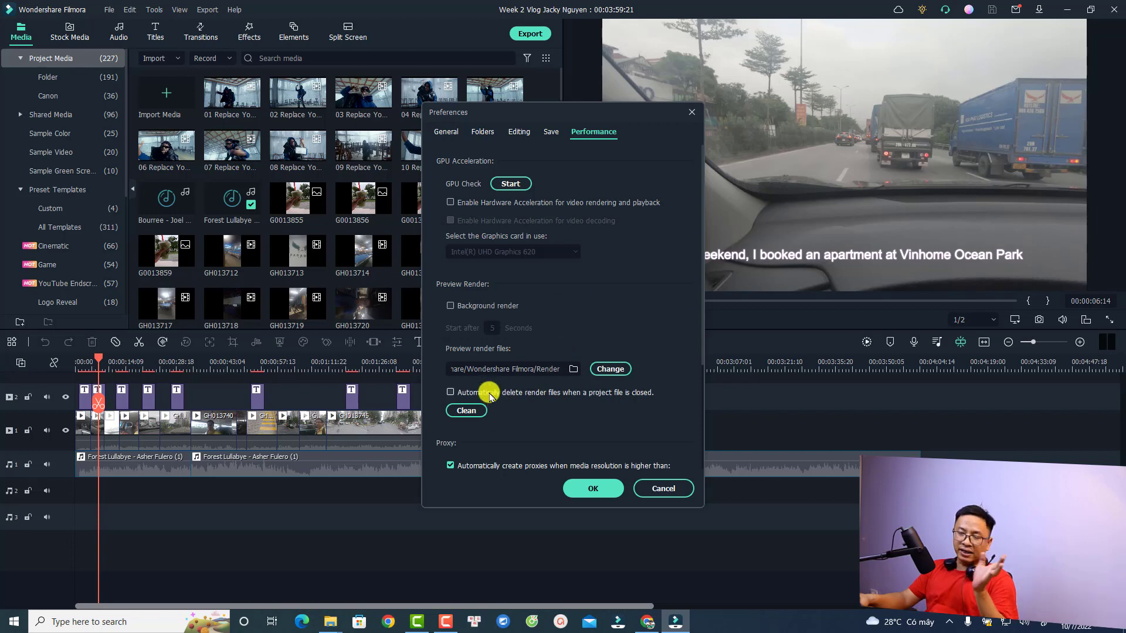
Check the contents of the .Render folder in the preview render location without changing it, and save the preferences.
click(574, 369)
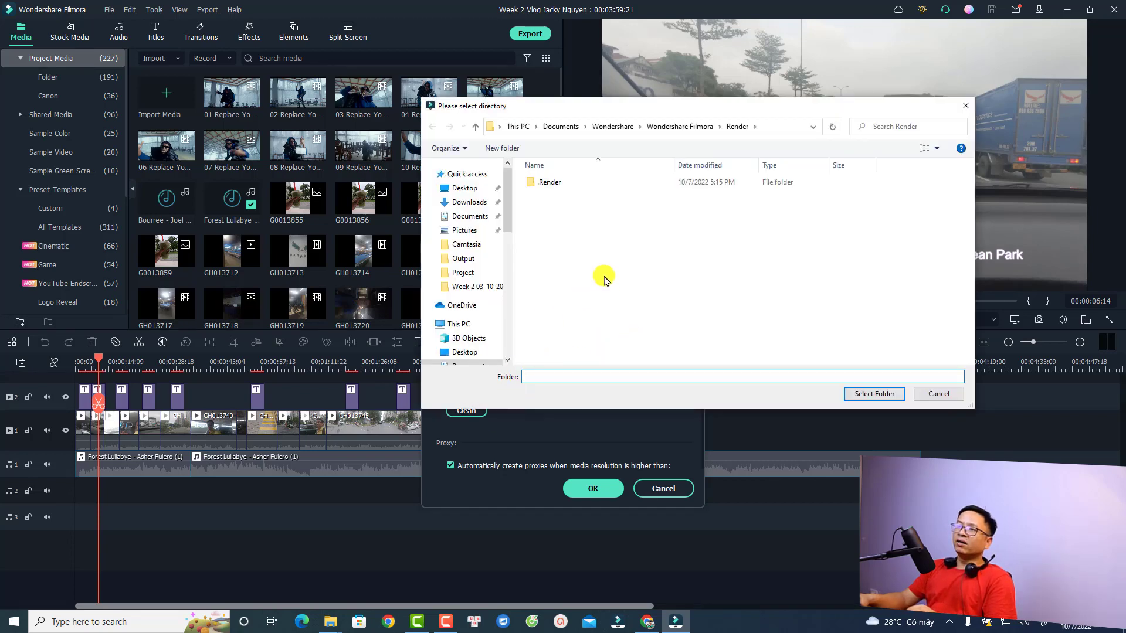
double_click(552, 182)
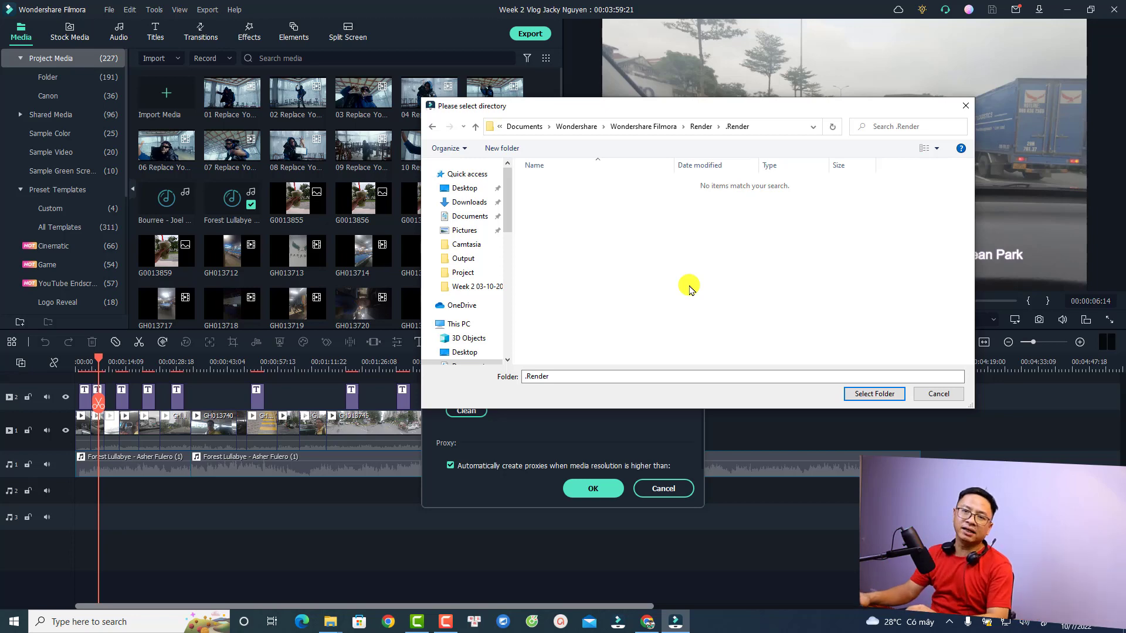
click(937, 394)
scroll(537, 435, down, 1)
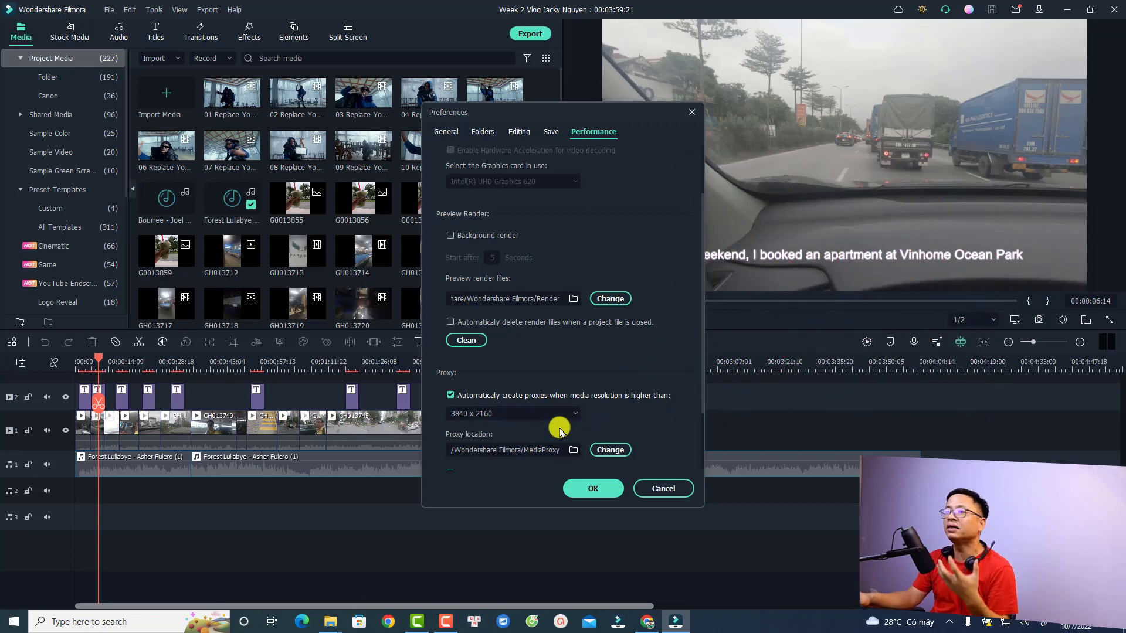
click(591, 488)
Select clips GH013737 to GH013740 in the project media and look at the Create Proxy File option without applying it.
scroll(466, 216, down, 4)
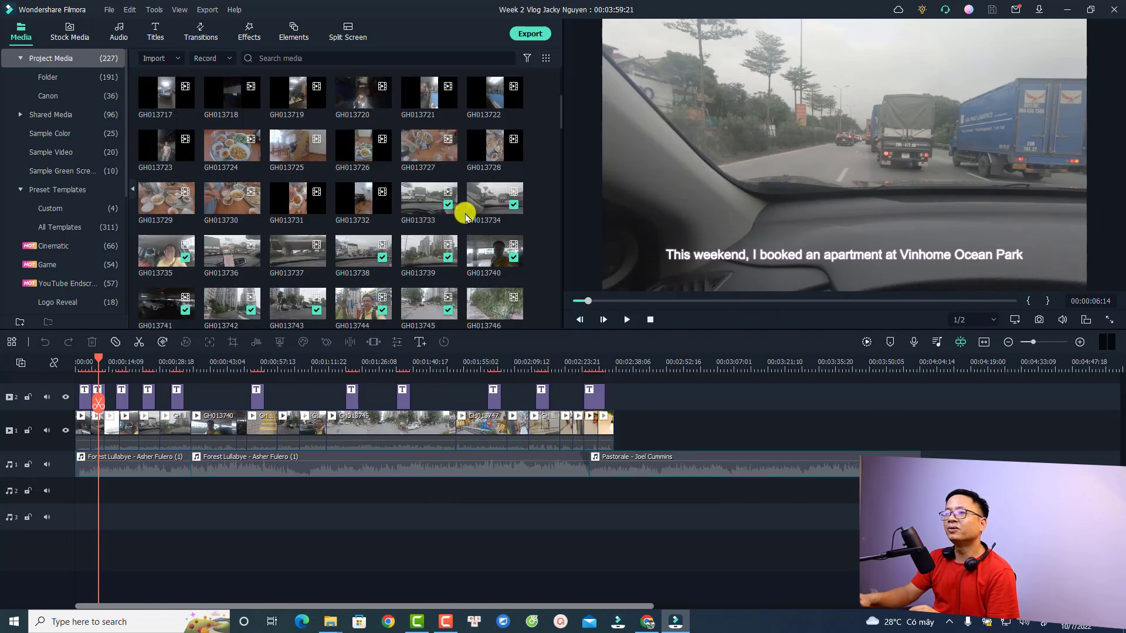
drag(542, 231, 293, 284)
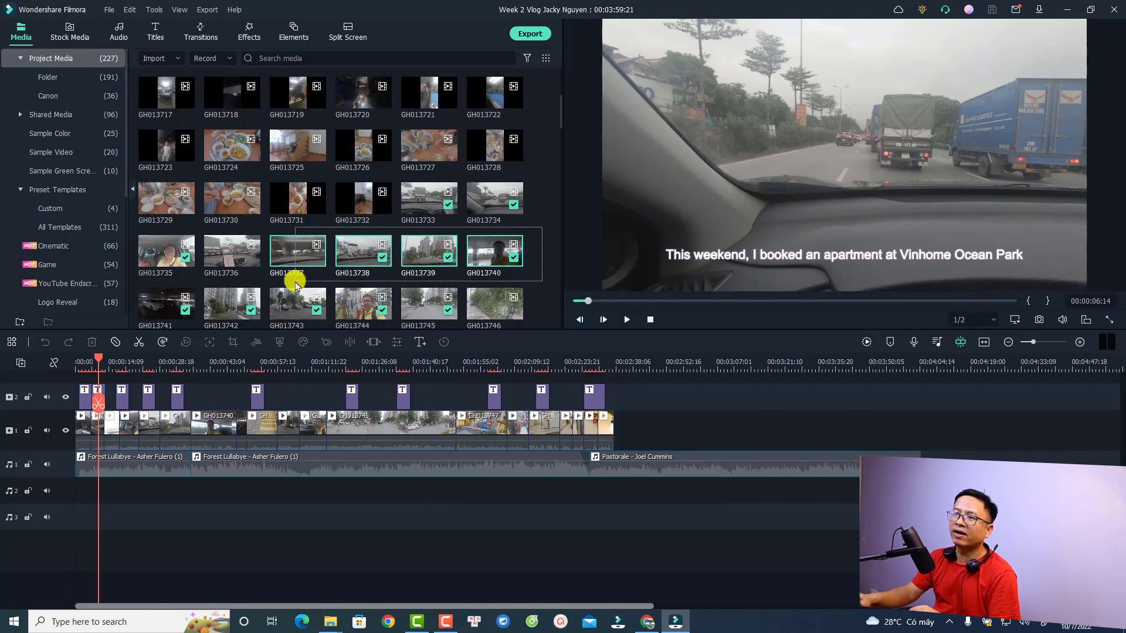
right_click(364, 245)
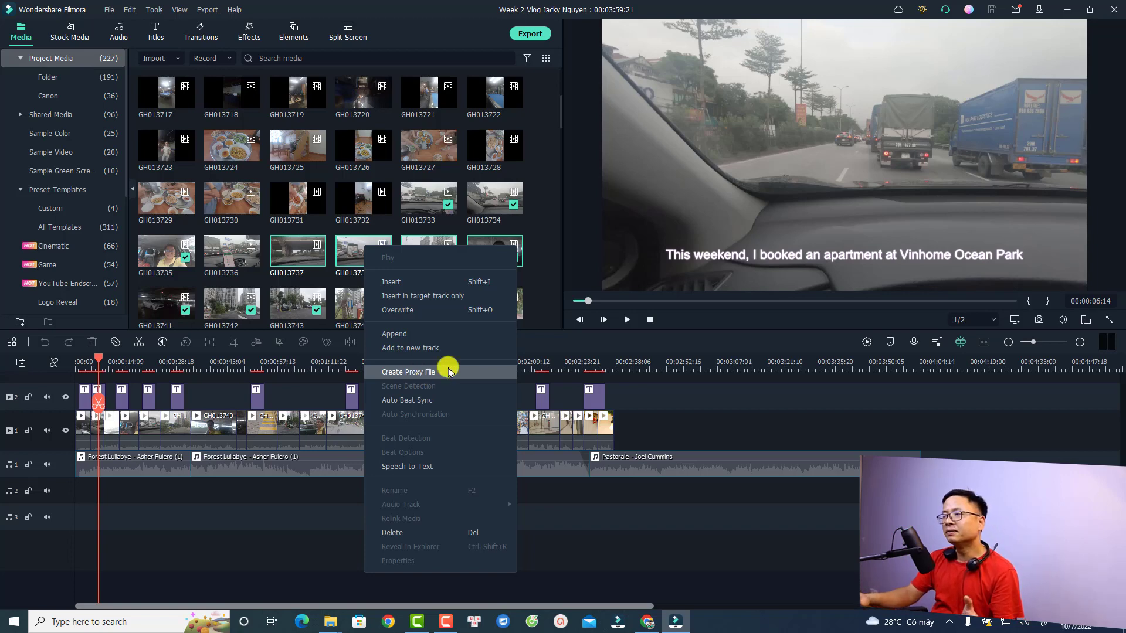
click(854, 338)
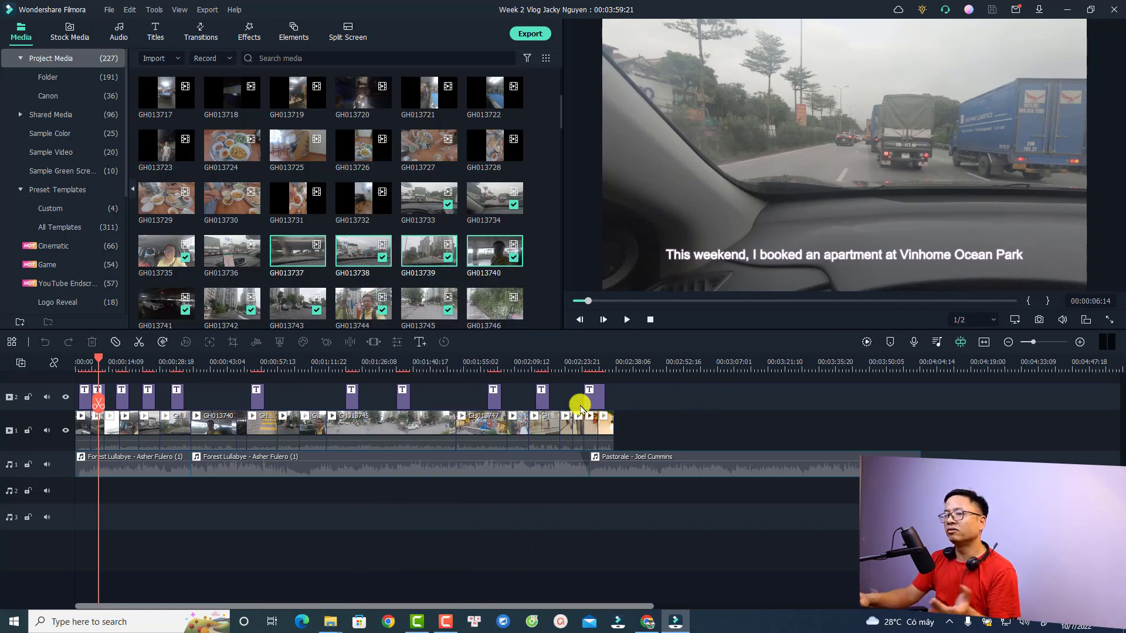
Play short stretches of the timeline from 00:00:06:14 and from 00:00:16:19 to check how smoothly the preview runs.
scroll(375, 504, up, 1)
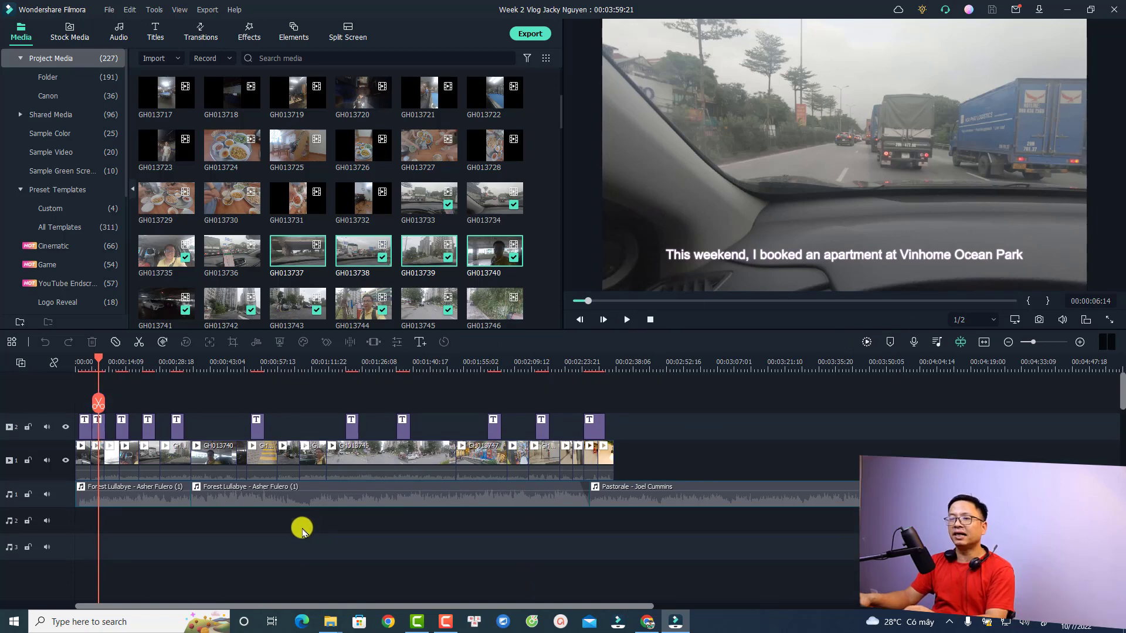
key(space)
key(space)
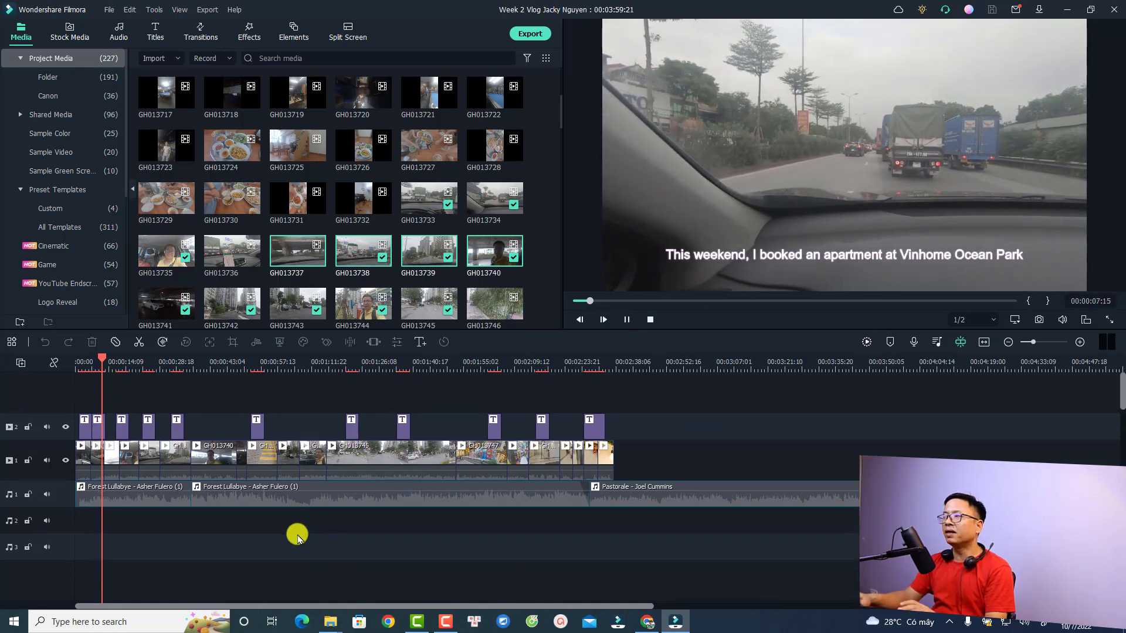
click(135, 366)
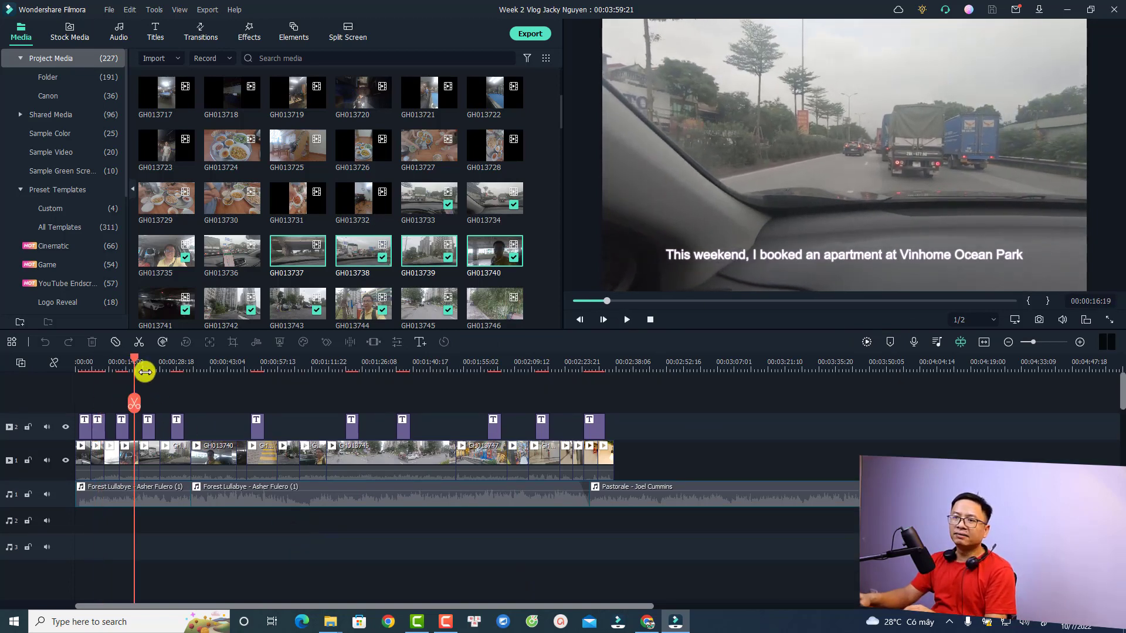
key(space)
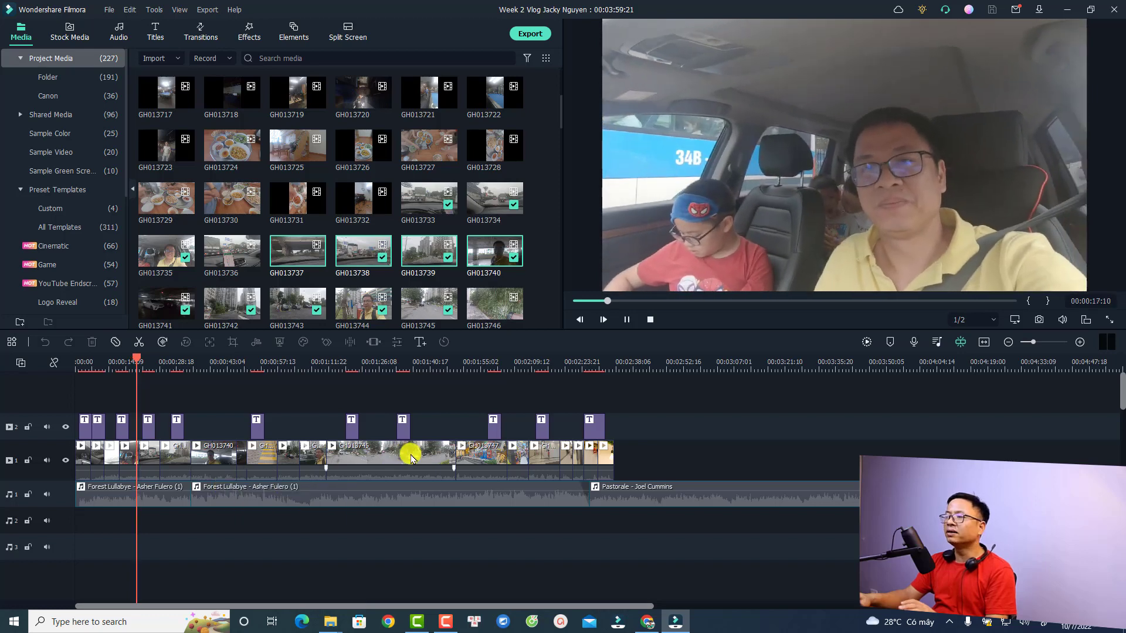
key(space)
With the effects library open, render the timeline preview partway before cancelling it, and move the playhead to 00:00:45:02.
click(248, 31)
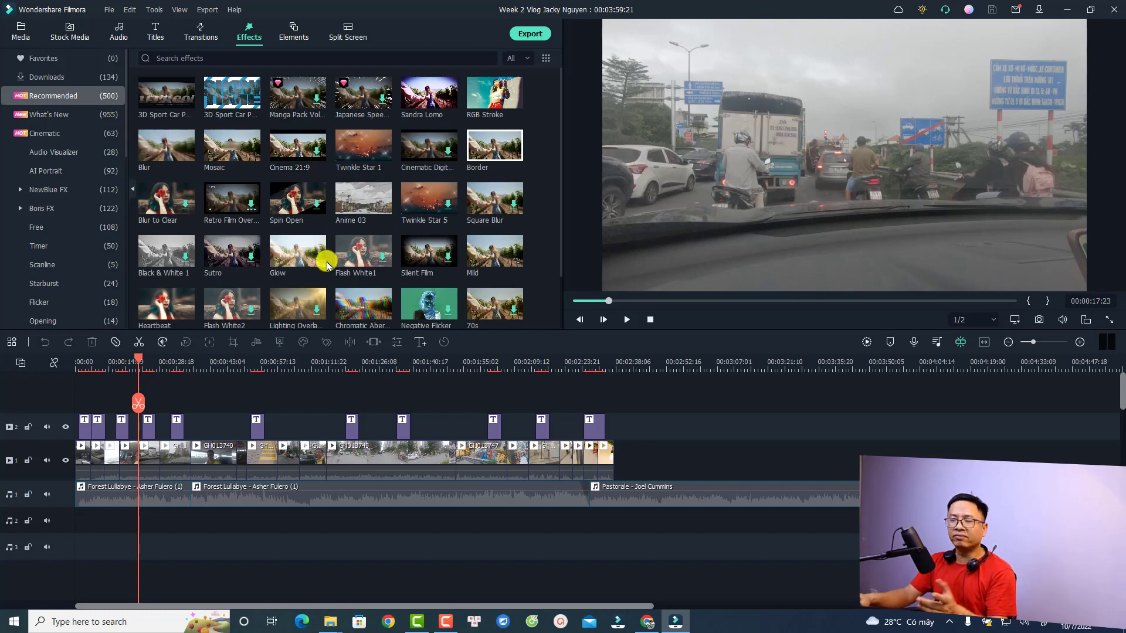
click(867, 341)
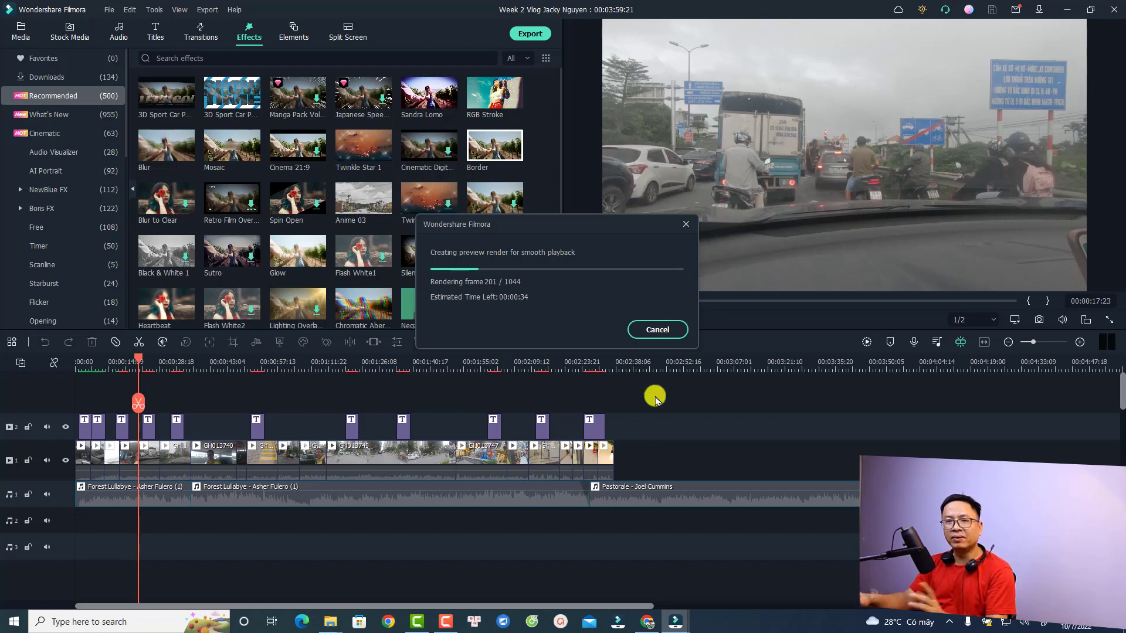
click(672, 329)
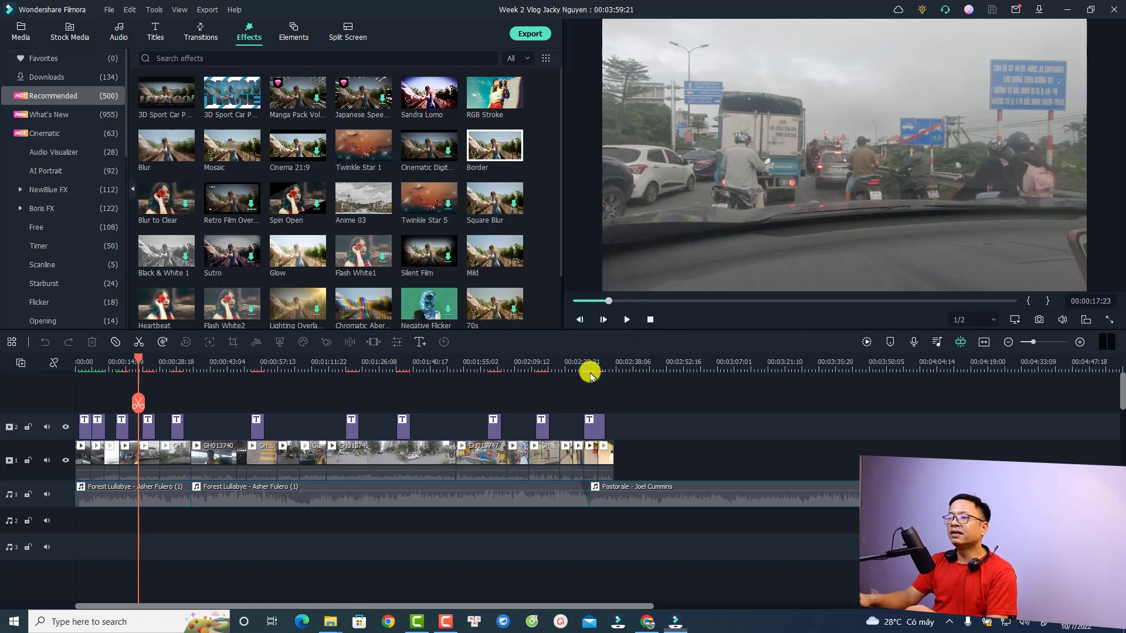
click(233, 370)
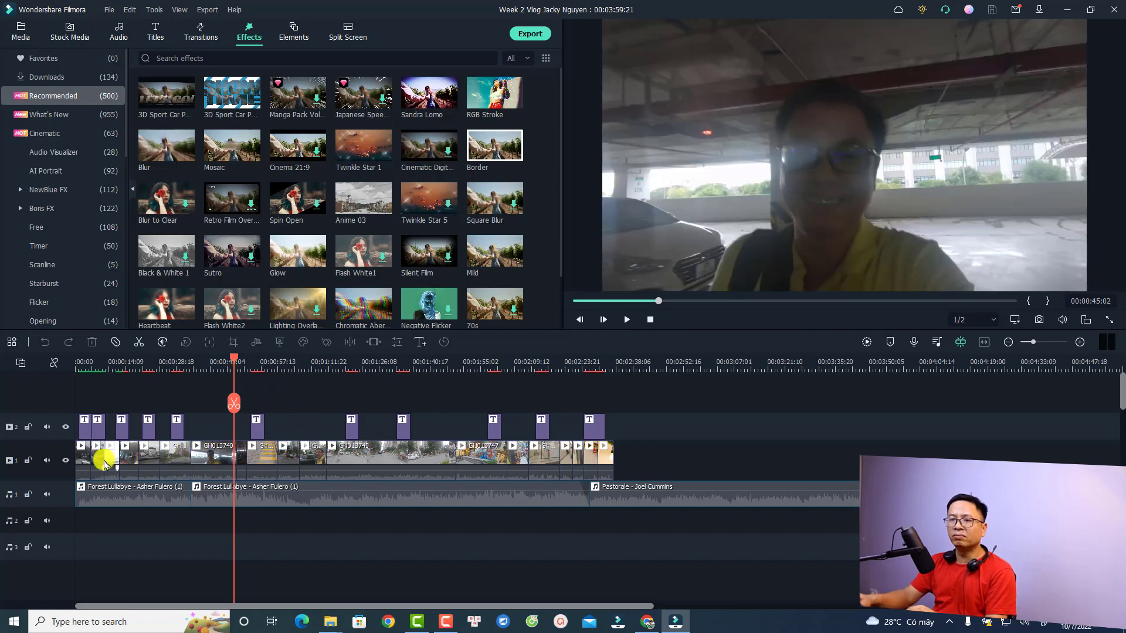